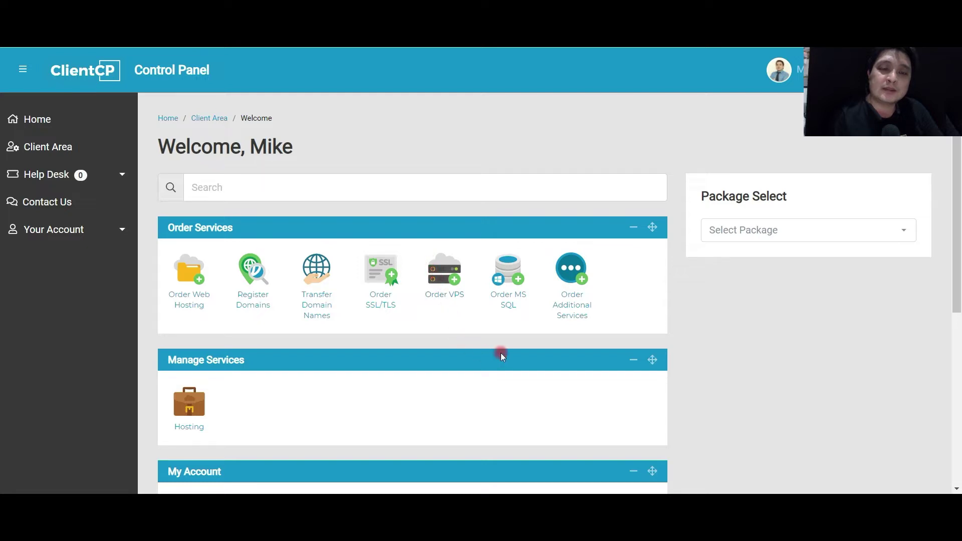
# Step: Look over the hosting control panel's service, account and support sections, and switch to the WordPress installed plugins page
pyautogui.scroll(-3, 465, 381)
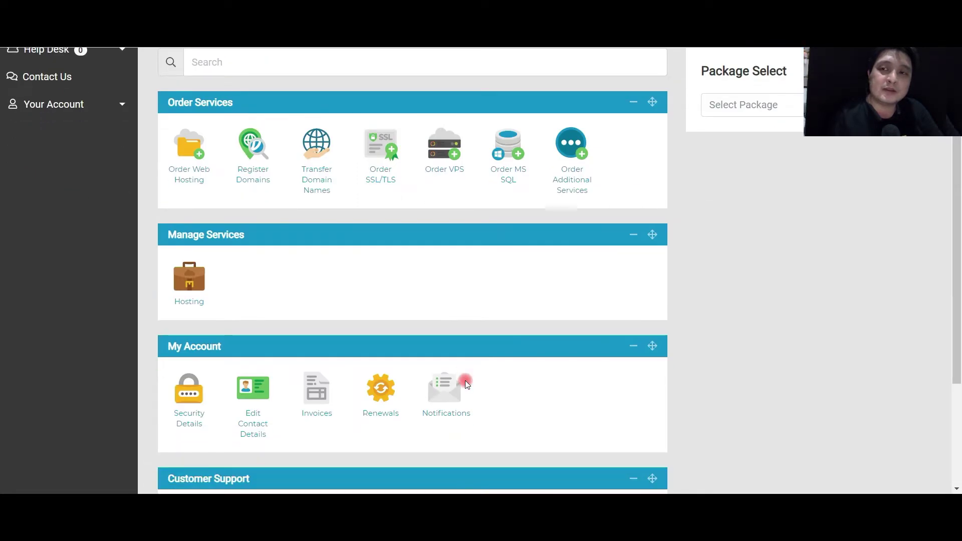
pyautogui.scroll(-4, 465, 380)
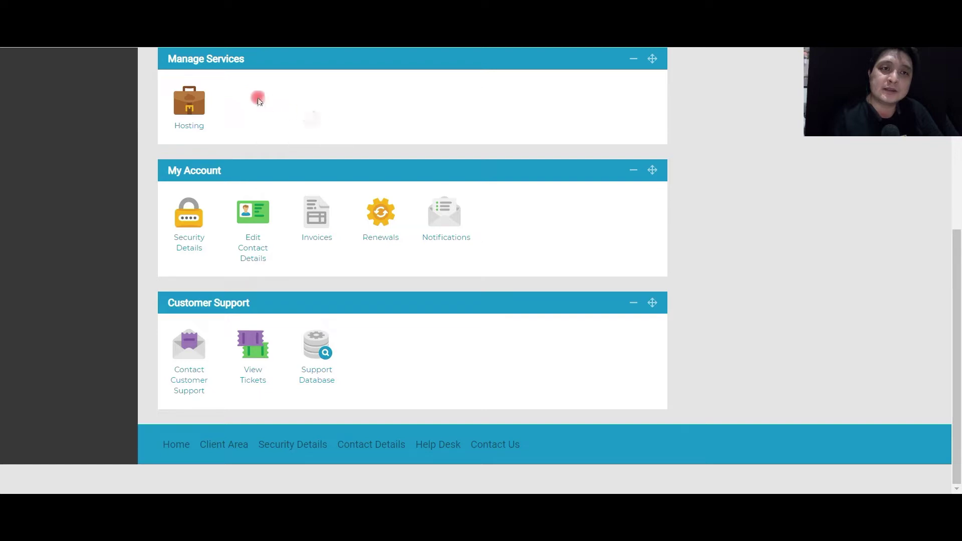
pyautogui.hotkey('alt', 'Tab')
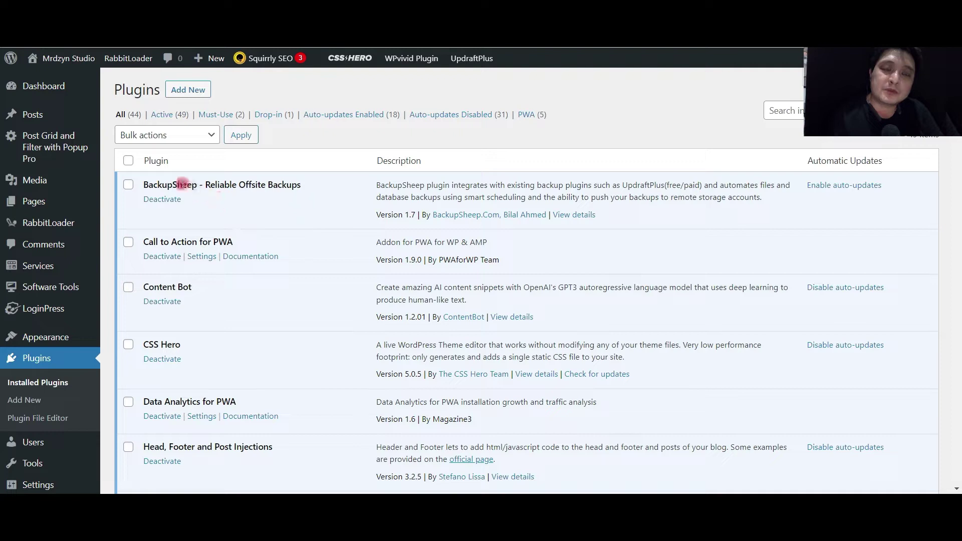
# Step: Examine the first part of the installed plugins list, from BackupSheep and Content Bot through the LoginPress add-ons to ManageWP - Worker
pyautogui.moveTo(149, 185); pyautogui.dragTo(304, 183)
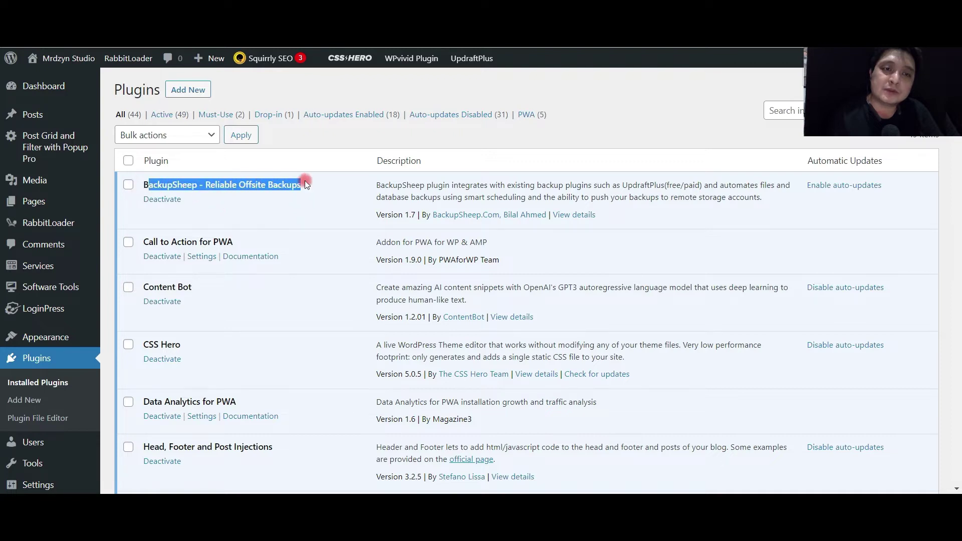
pyautogui.scroll(-2, 390, 318)
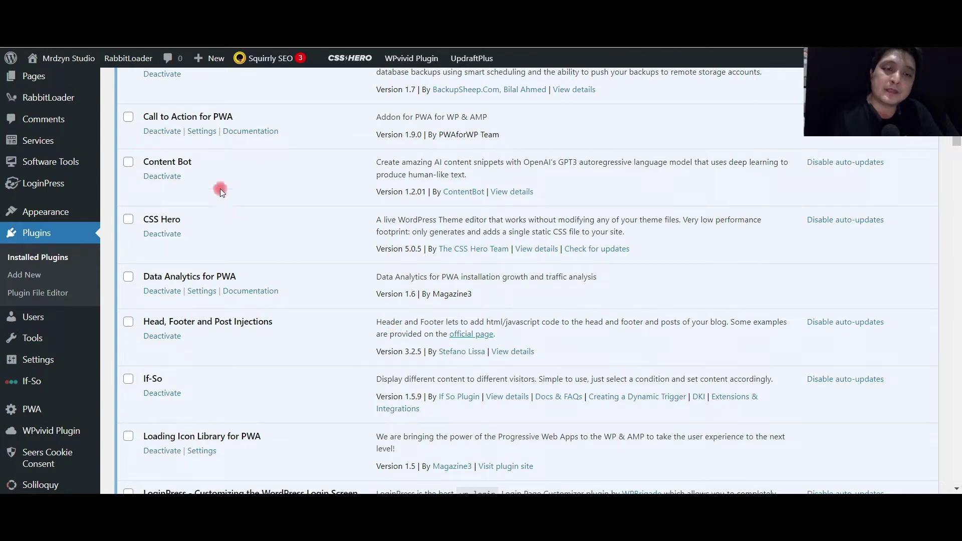
pyautogui.moveTo(148, 161); pyautogui.dragTo(226, 161)
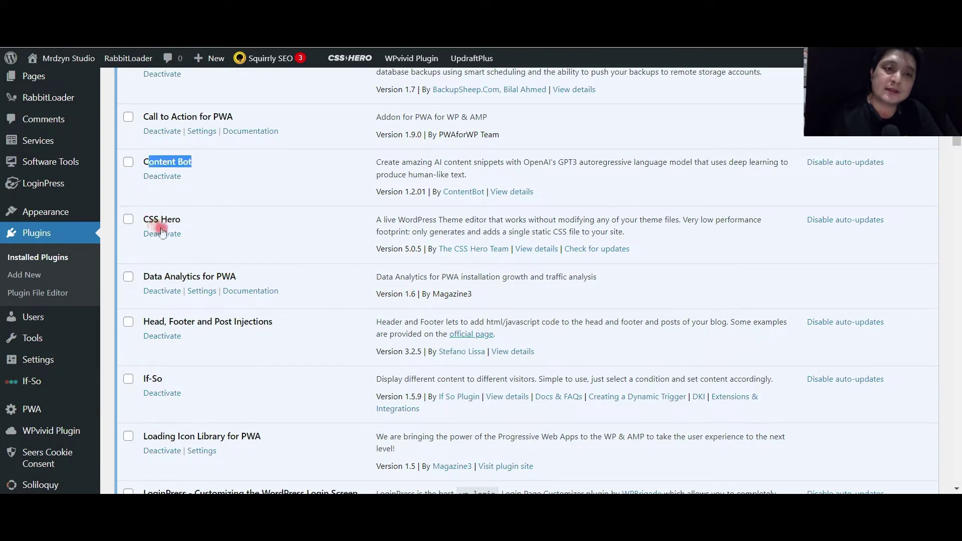
pyautogui.scroll(-3, 250, 225)
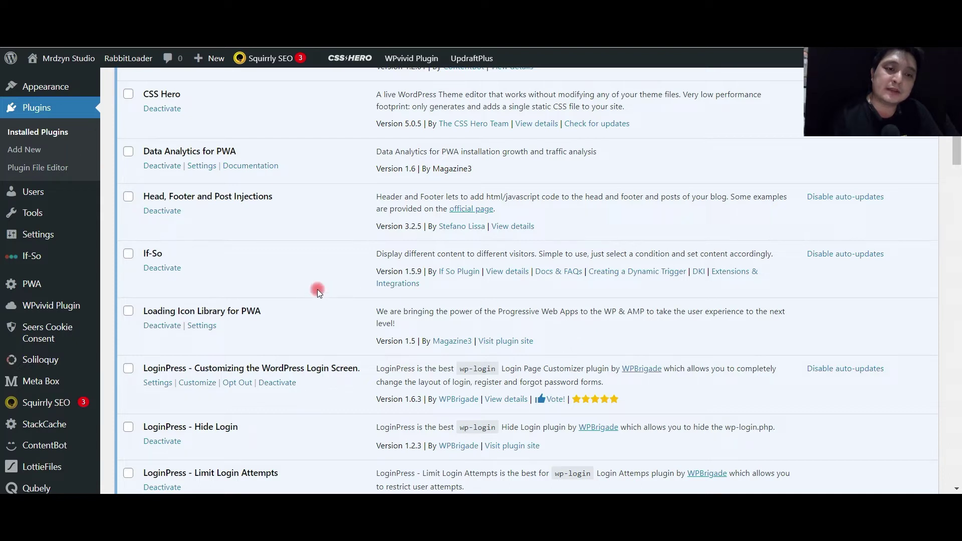
pyautogui.scroll(-3, 290, 359)
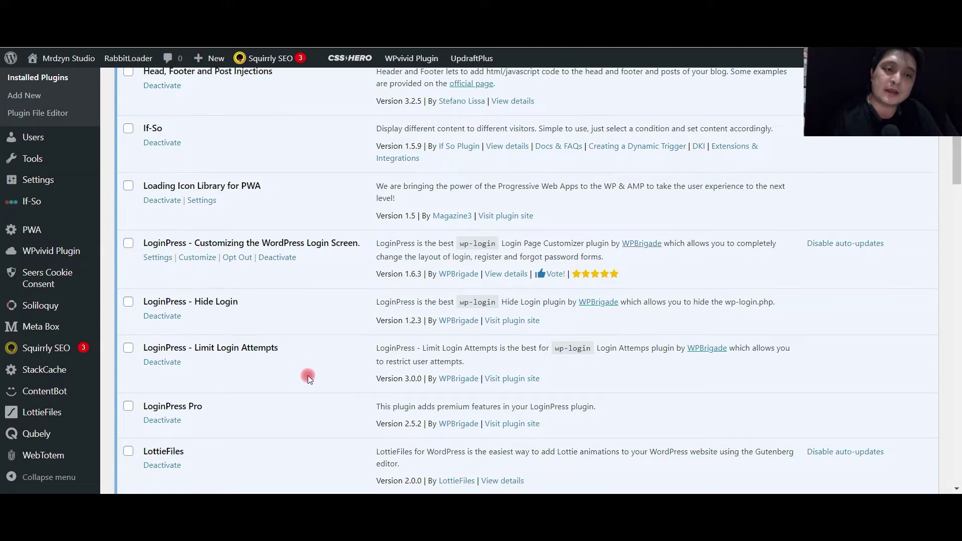
pyautogui.scroll(-3, 309, 379)
pyautogui.scroll(-8, 310, 381)
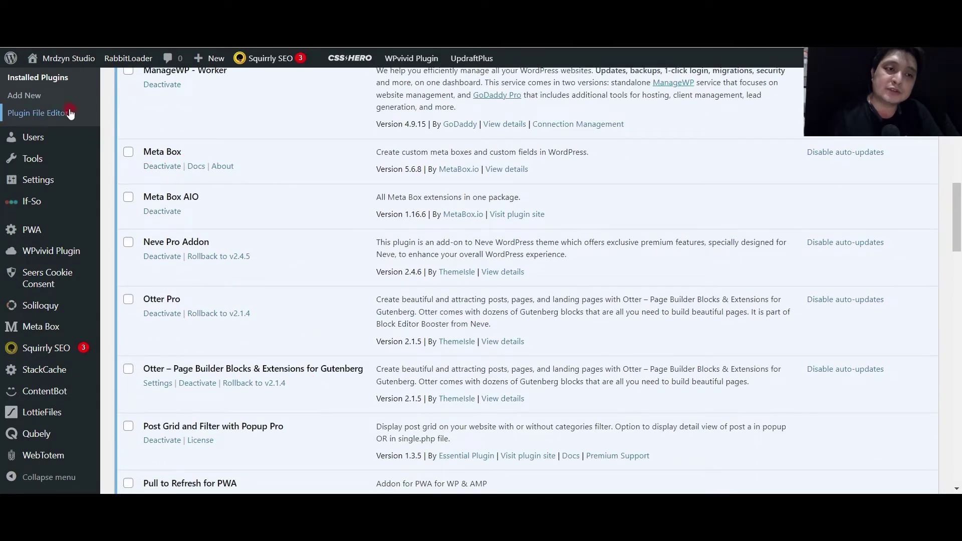
# Step: Examine the middle of the installed plugins list, from Meta Box, Neve and Otter to RabbitLoader, Simple Author Box Pro and Soliloquy
pyautogui.moveTo(77, 358)
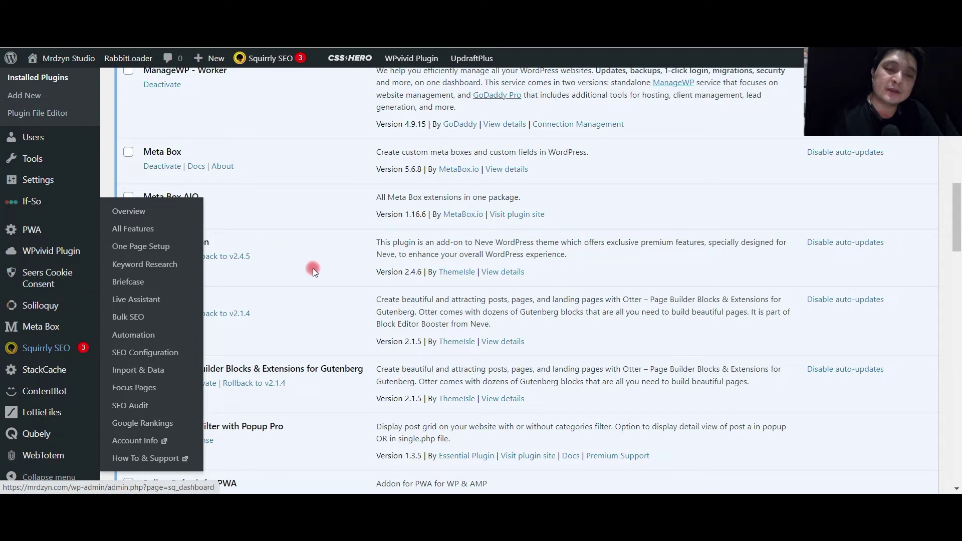
pyautogui.scroll(-2, 358, 315)
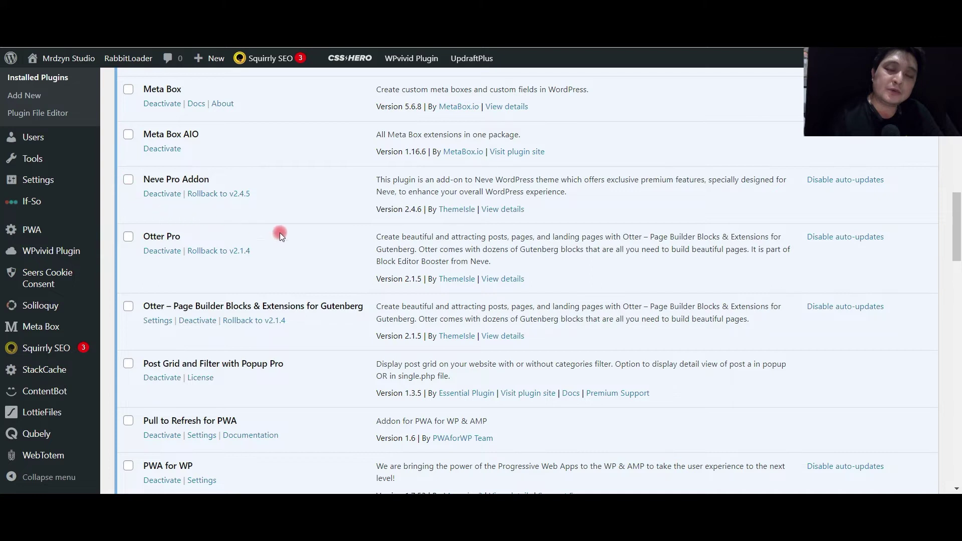
pyautogui.scroll(-1, 413, 275)
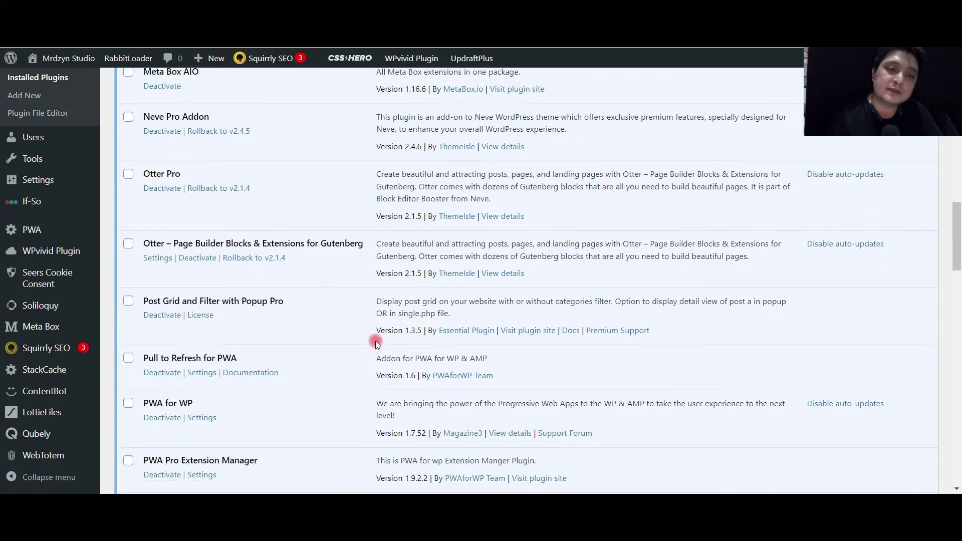
pyautogui.scroll(-1, 377, 345)
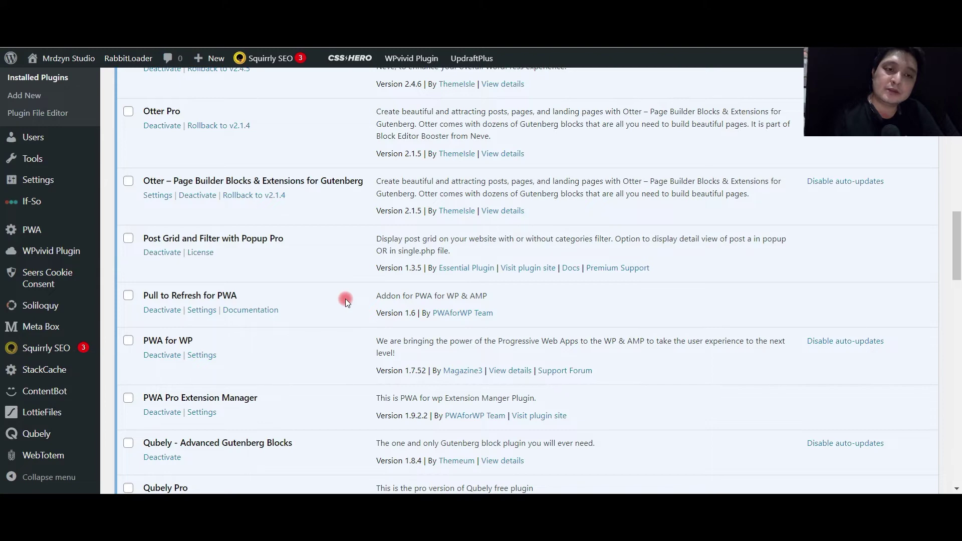
pyautogui.scroll(-3, 351, 308)
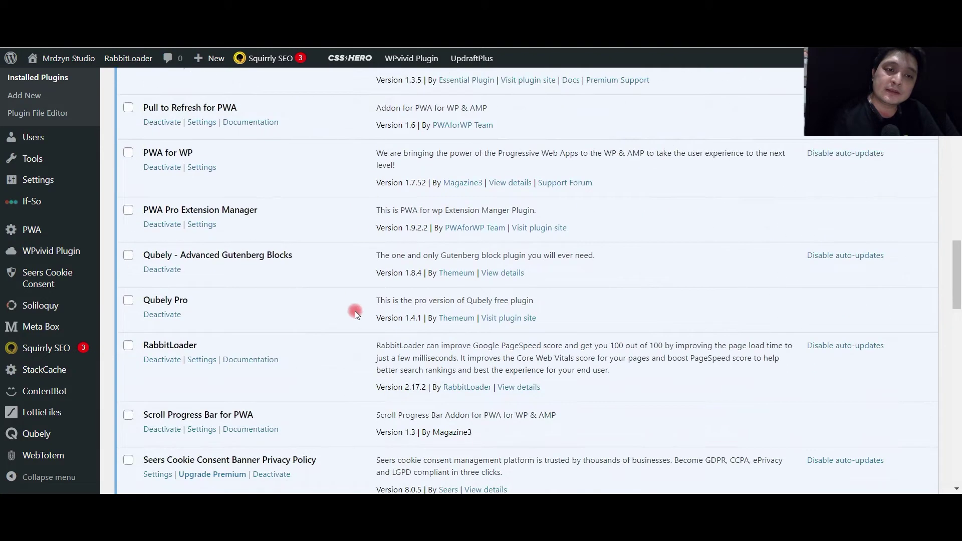
pyautogui.scroll(-1, 356, 314)
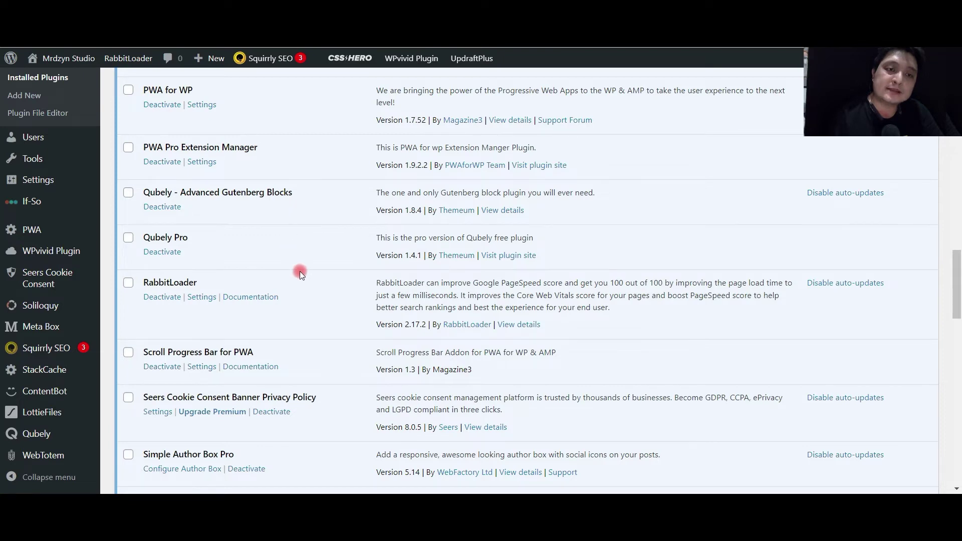
pyautogui.scroll(-2, 300, 271)
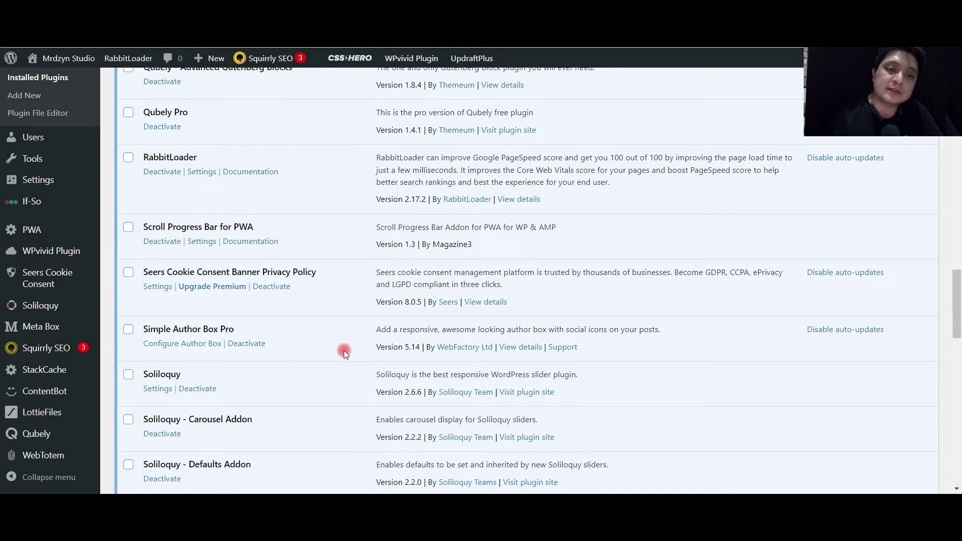
pyautogui.scroll(-1, 385, 347)
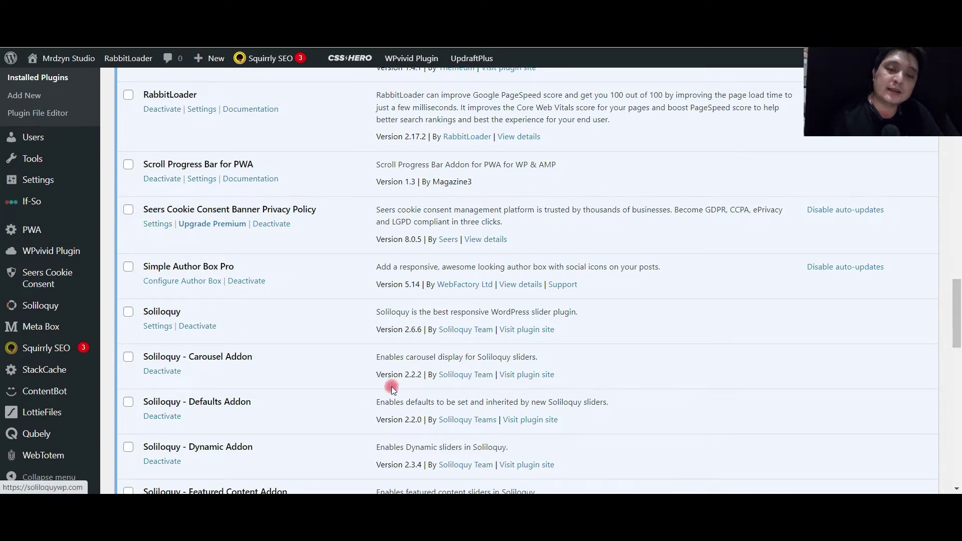
# Step: Examine the remaining installed plugins, from the Soliloquy add-ons through Squirrly SEO and UpdraftPlus to WPvivid Staging
pyautogui.scroll(-3, 392, 387)
pyautogui.scroll(-9, 392, 386)
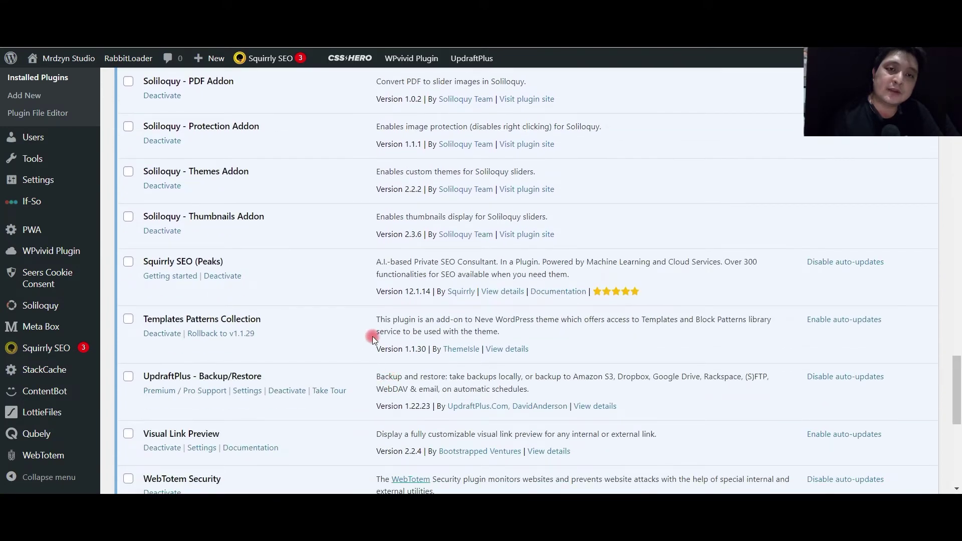
pyautogui.scroll(-5, 390, 358)
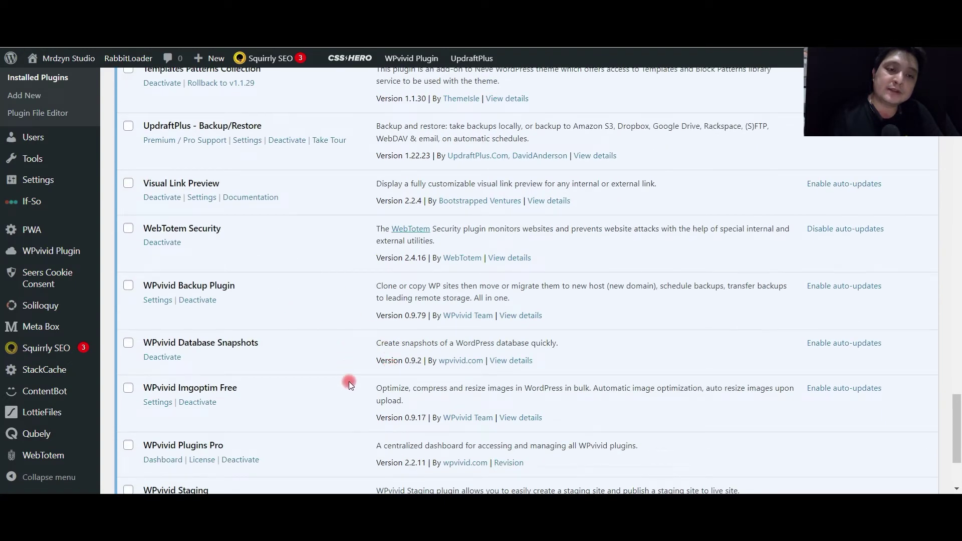
pyautogui.scroll(-3, 349, 384)
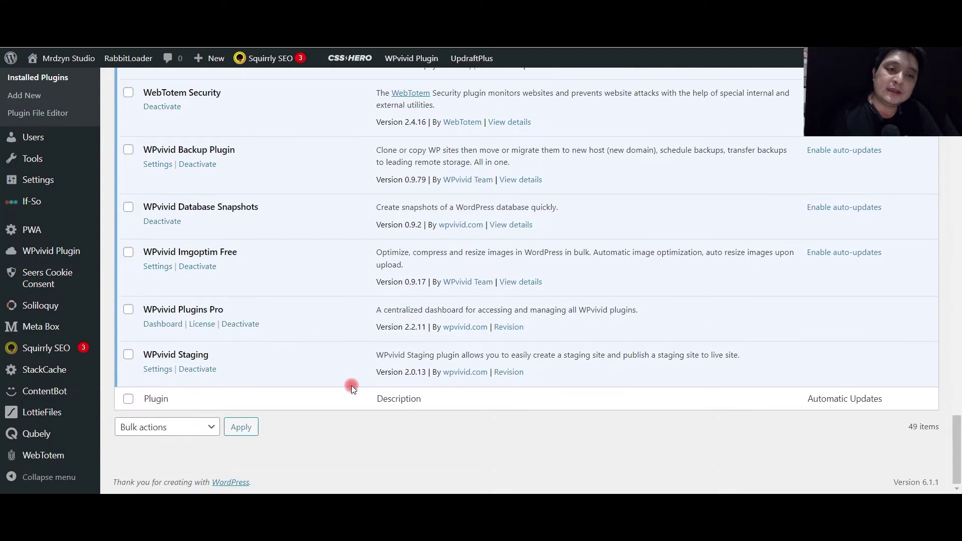
# Step: Leave the plugins list and visit the live Mrdzyn Studio website
pyautogui.scroll(3, 351, 386)
pyautogui.scroll(1, 351, 386)
pyautogui.scroll(10, 351, 386)
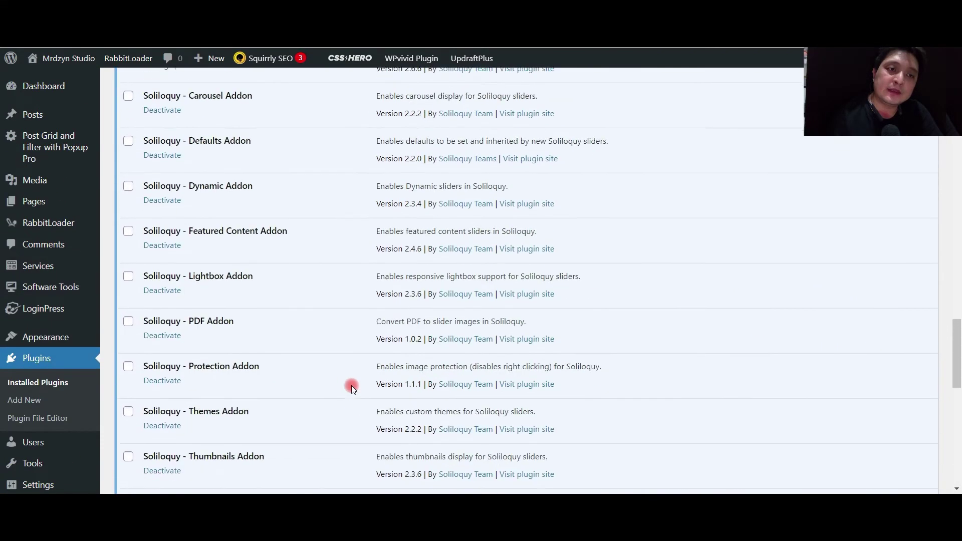
pyautogui.moveTo(95, 60)
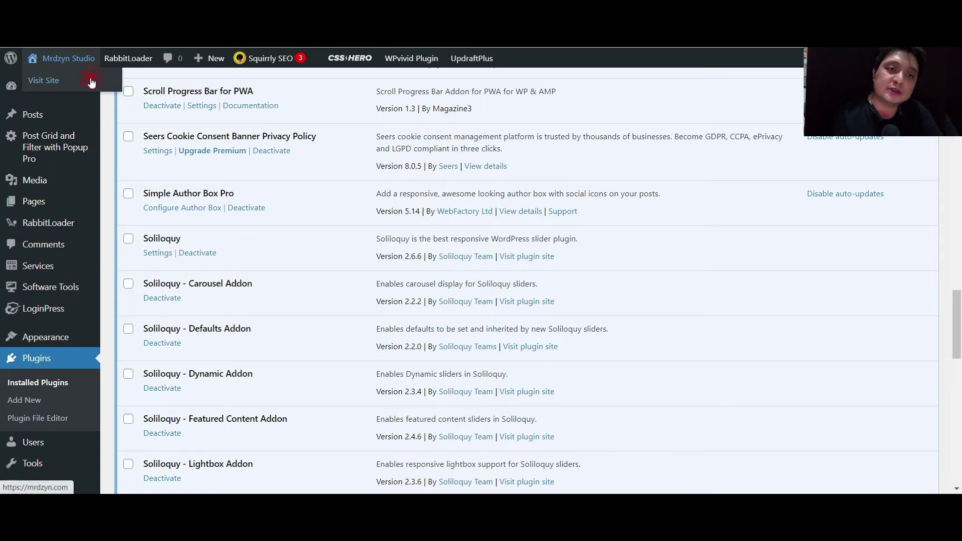
pyautogui.click(91, 82)
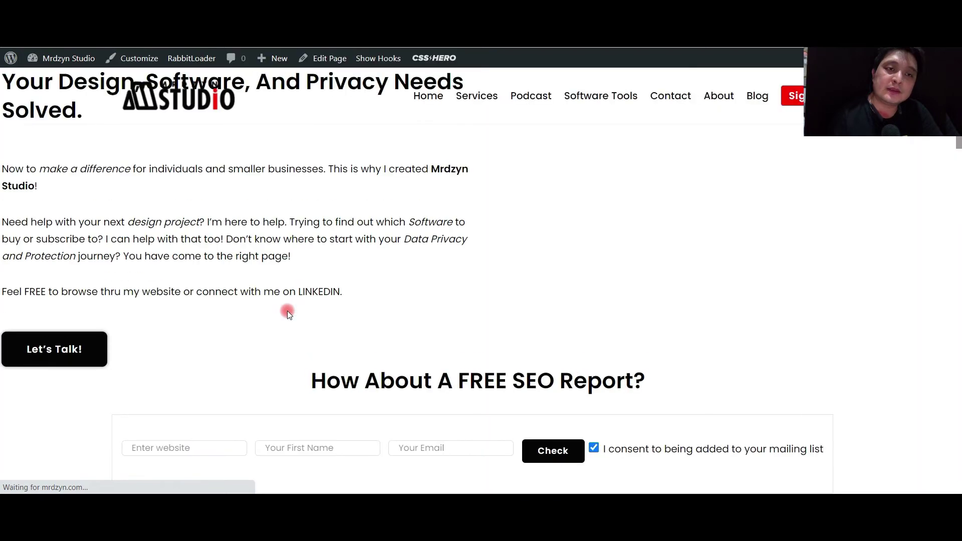
# Step: Go through the website, first name and email fields of the homepage's free SEO report form without filling them in
pyautogui.scroll(-5, 416, 381)
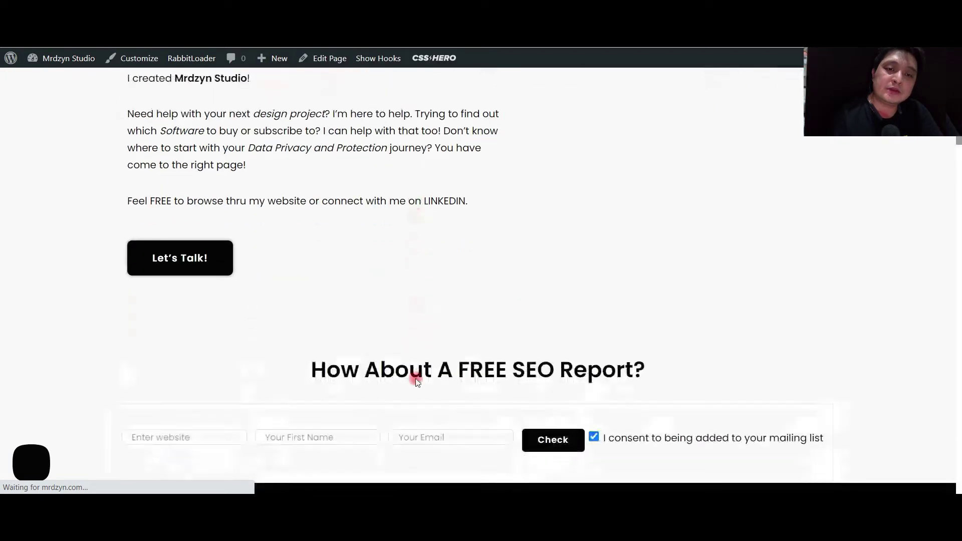
pyautogui.click(225, 315)
pyautogui.click(310, 316)
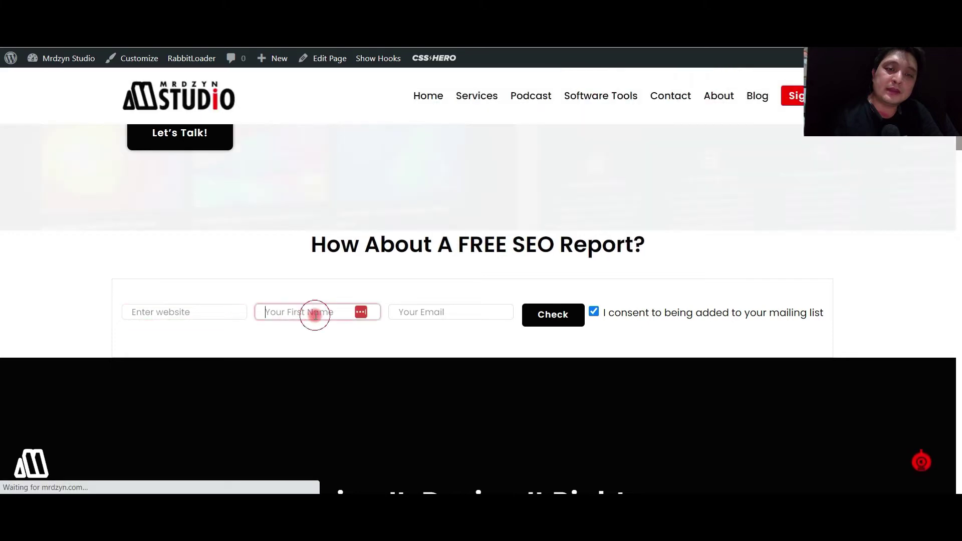
pyautogui.click(449, 312)
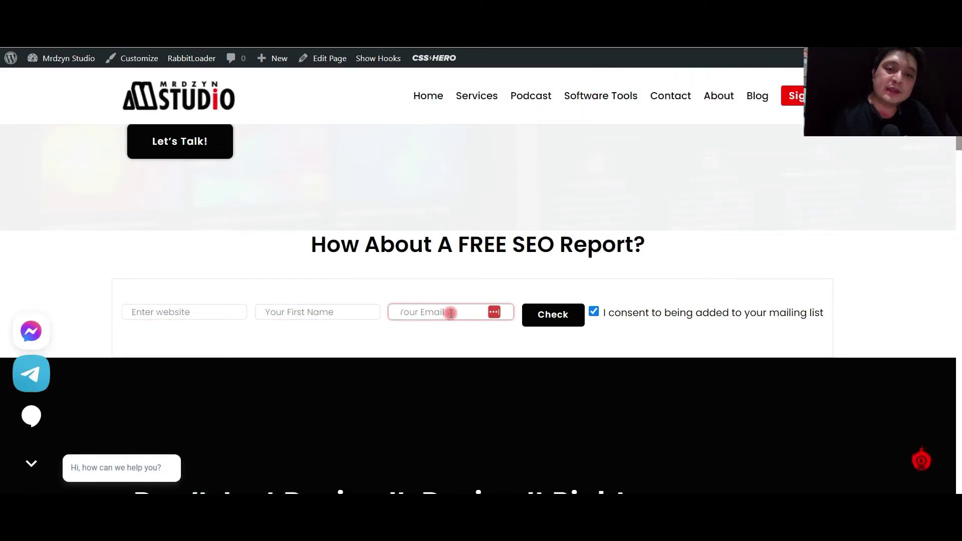
# Step: Open the M Bot chat on the homepage, collapse the messaging channel widget, and close the chat
pyautogui.scroll(-3, 451, 314)
pyautogui.scroll(-3, 450, 314)
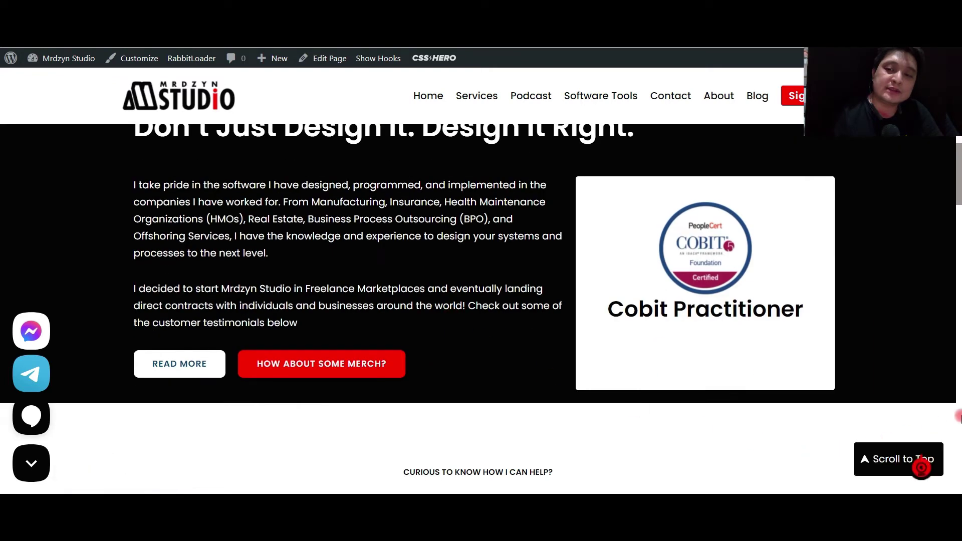
pyautogui.click(930, 465)
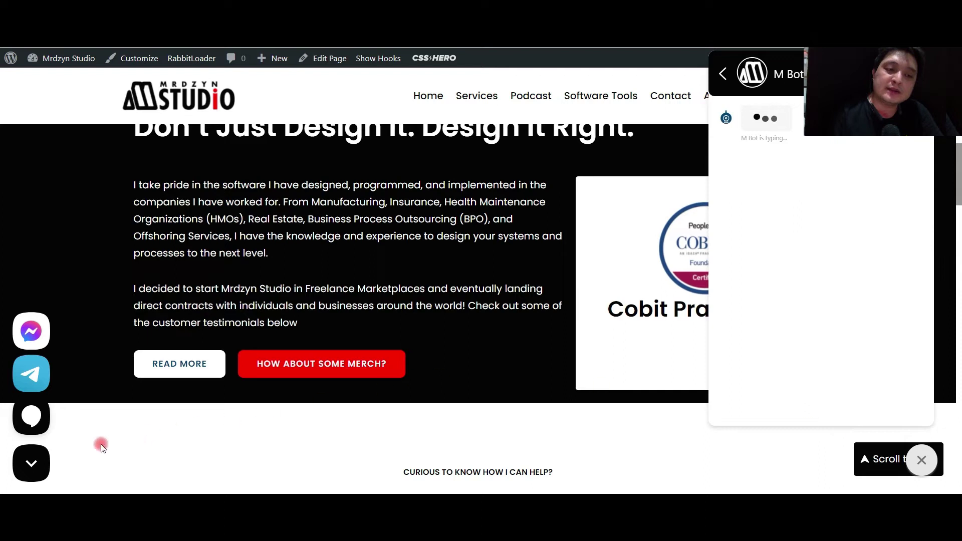
pyautogui.click(28, 460)
pyautogui.click(29, 460)
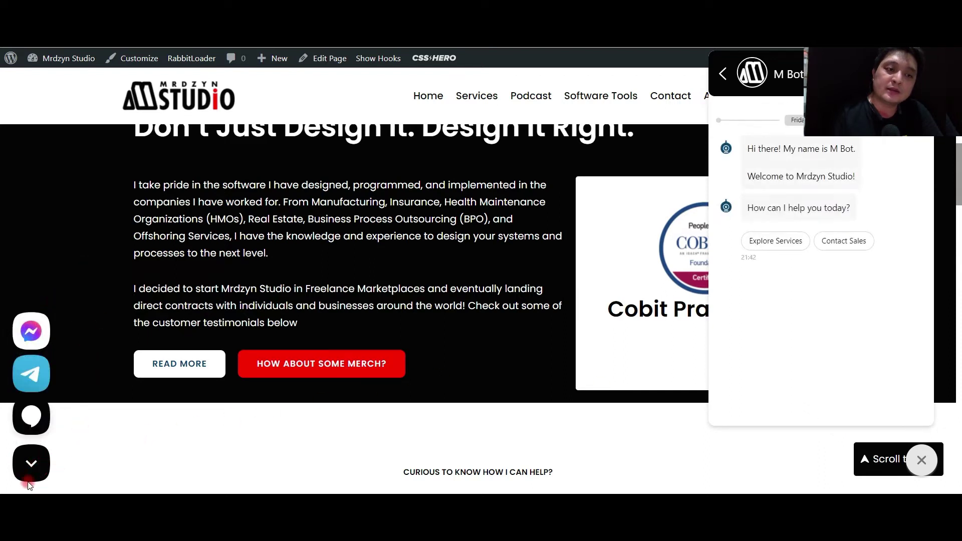
pyautogui.click(40, 460)
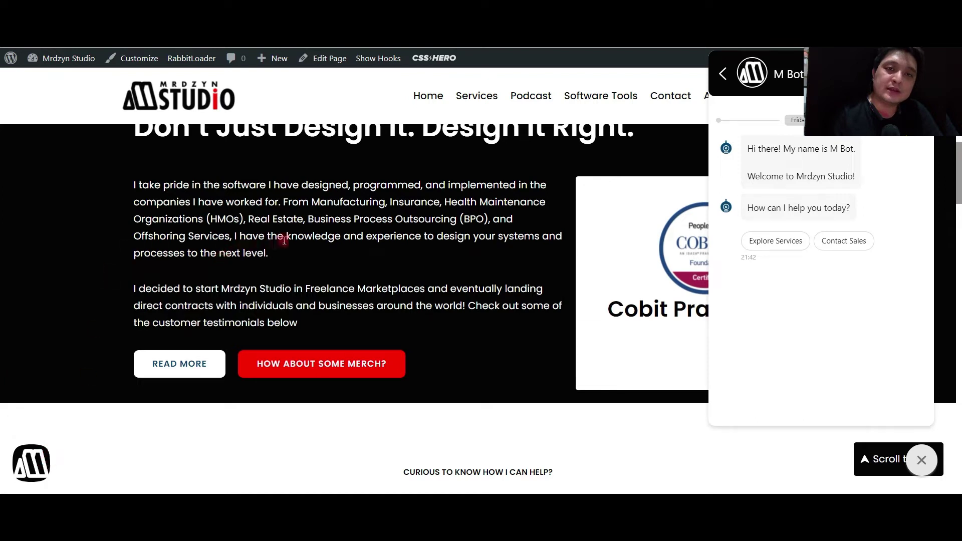
pyautogui.click(922, 460)
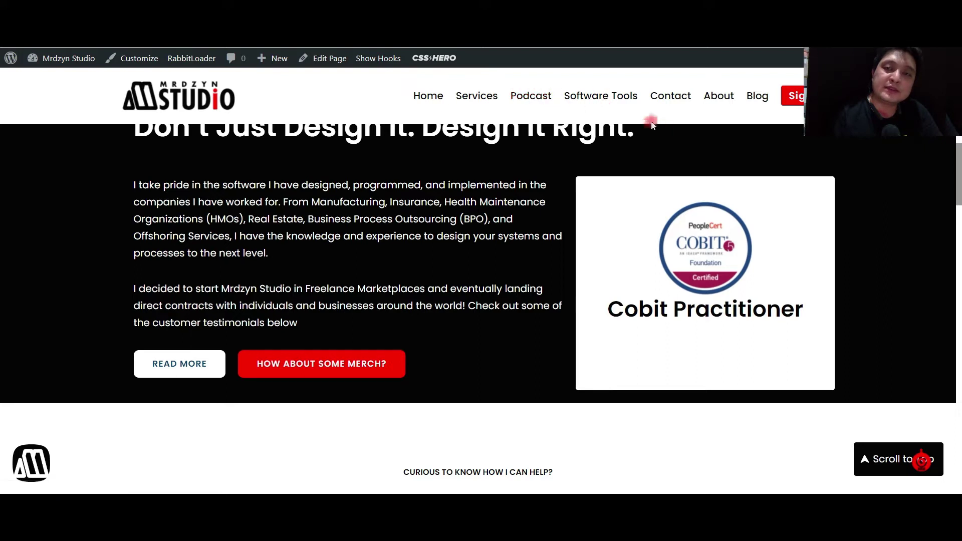
# Step: Open the site's Software Tools page and look over its category filters and tool cards
pyautogui.click(611, 99)
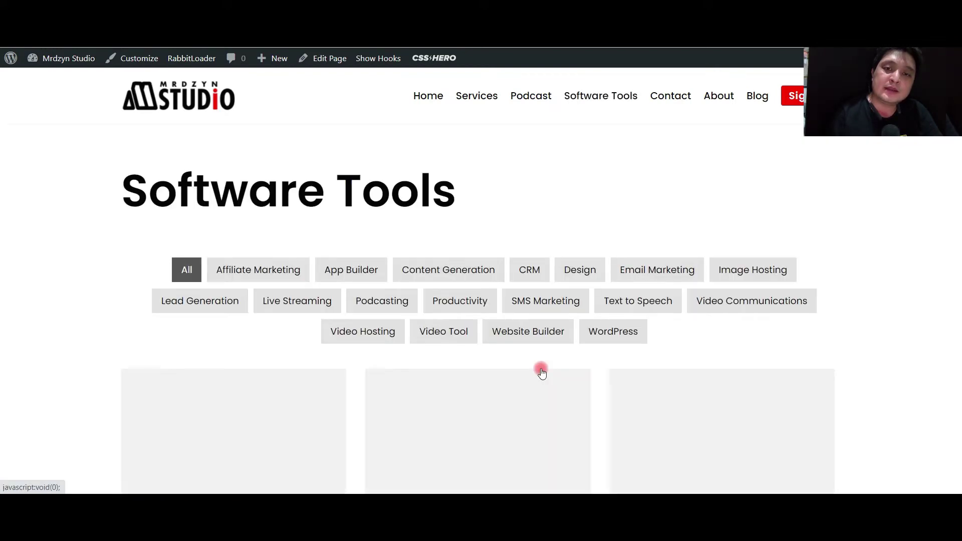
pyautogui.scroll(-4, 540, 370)
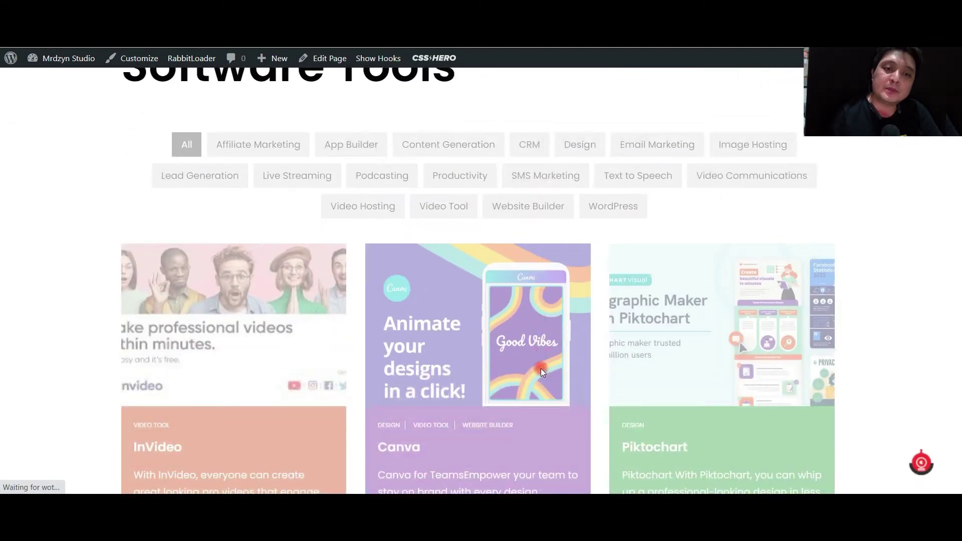
pyautogui.scroll(4, 540, 369)
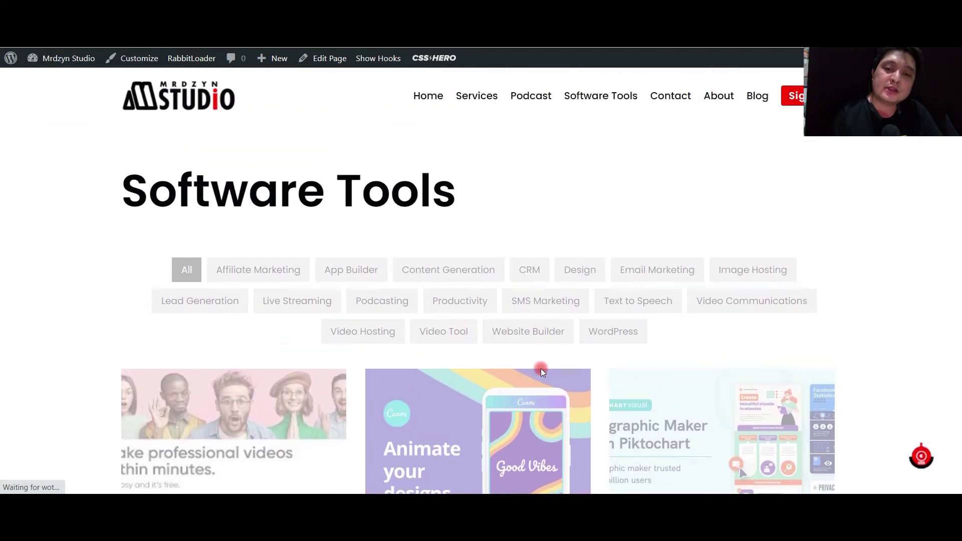
pyautogui.scroll(-1, 479, 368)
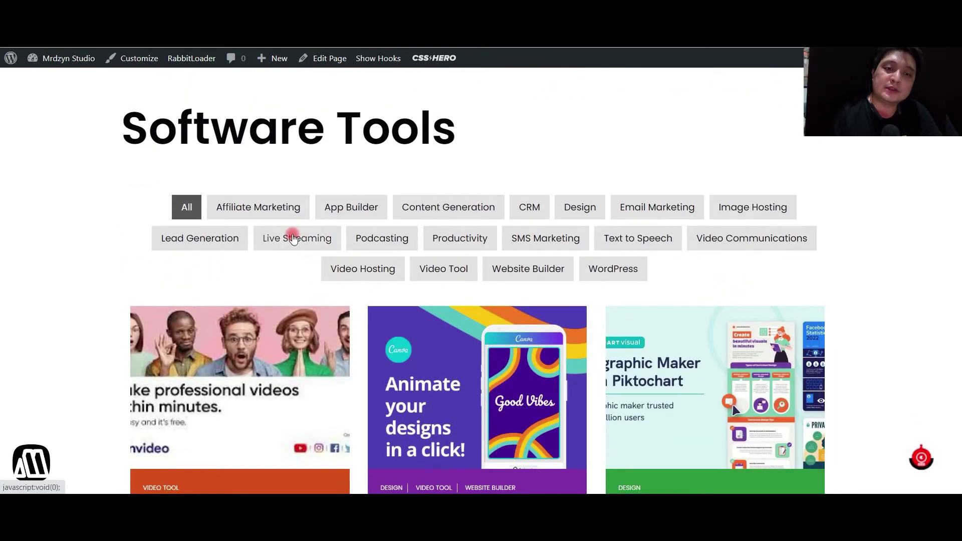
# Step: Filter the Software Tools list to the Video Tool category and look over the matching tool cards
pyautogui.scroll(-1, 600, 251)
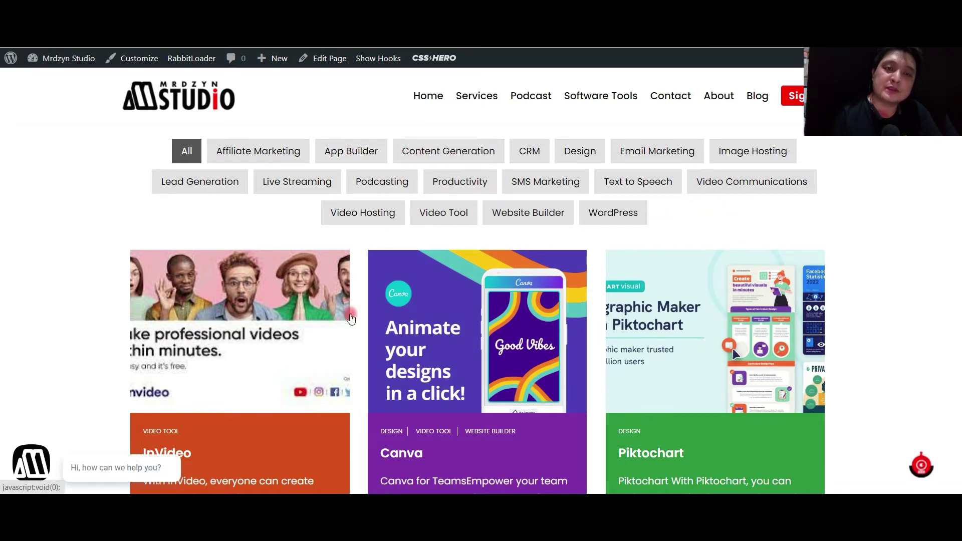
pyautogui.click(545, 190)
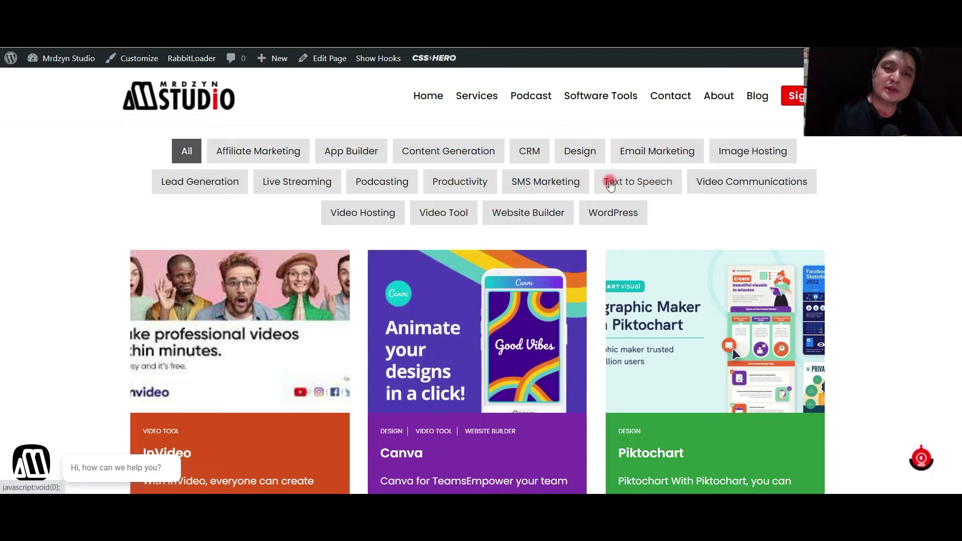
pyautogui.click(439, 215)
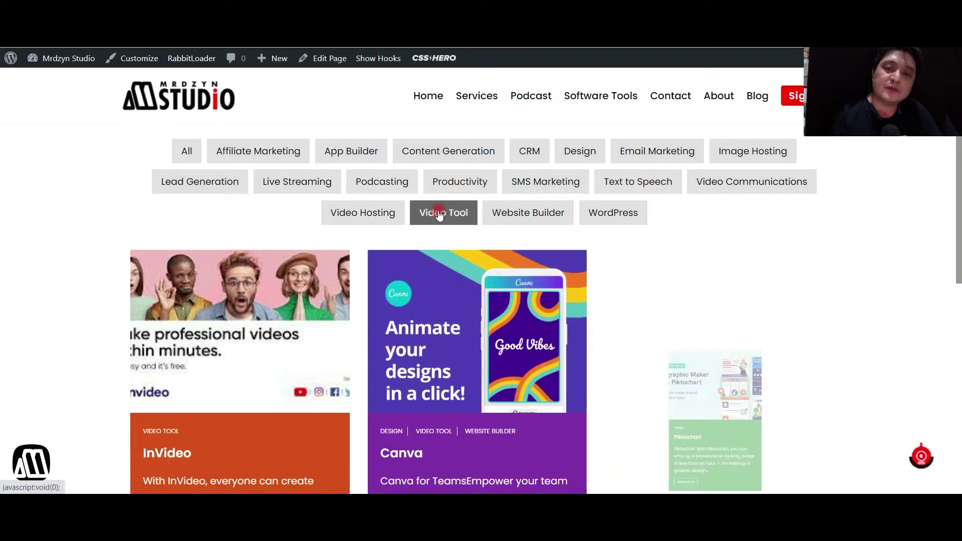
pyautogui.scroll(-3, 462, 216)
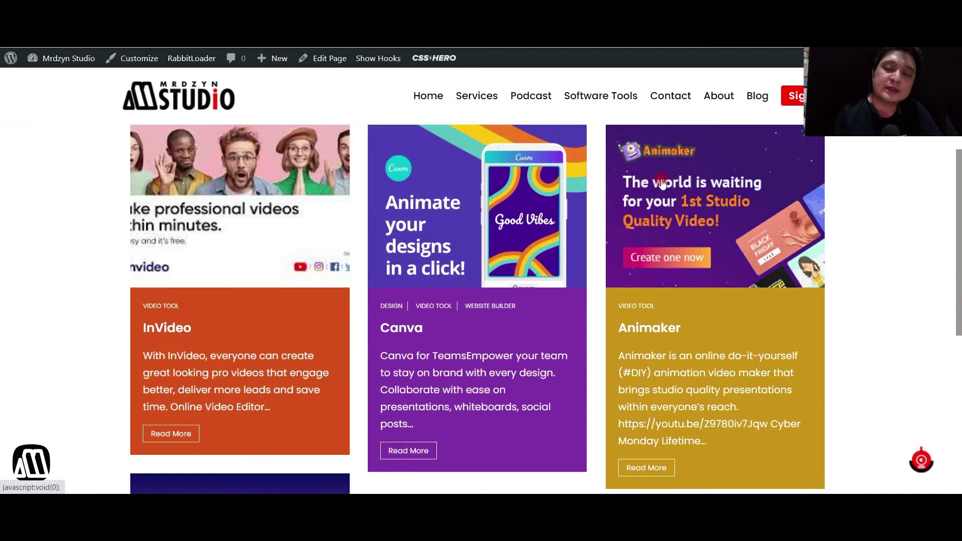
# Step: Open the Animaker tool's details, read through its tutorial video and Cyber Monday lifetime deal sections, and close the popup
pyautogui.click(689, 216)
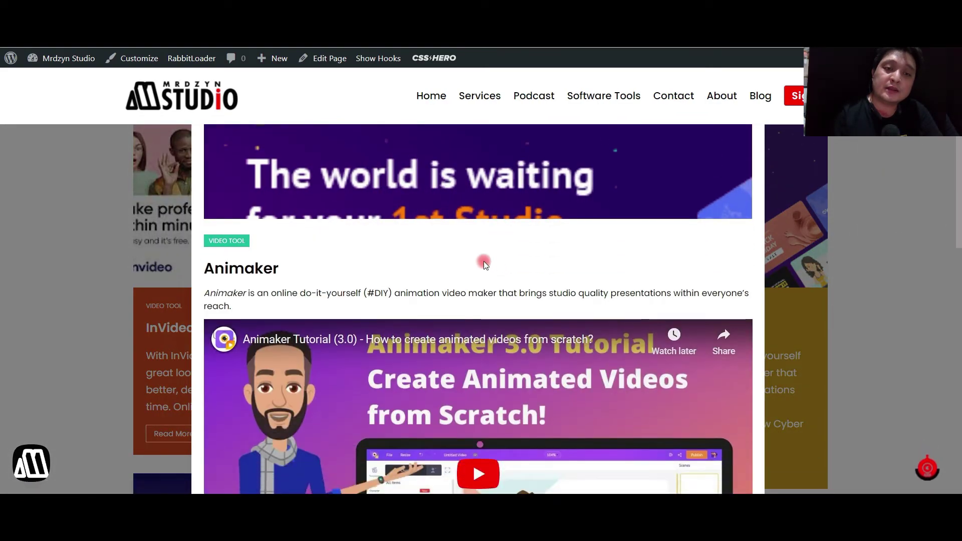
pyautogui.scroll(-5, 483, 261)
pyautogui.scroll(-6, 484, 277)
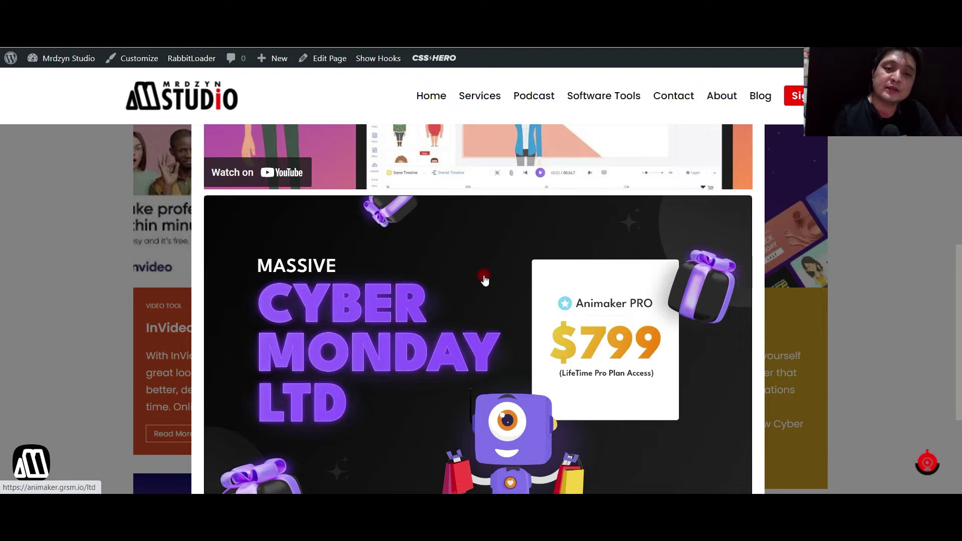
pyautogui.scroll(-1, 488, 286)
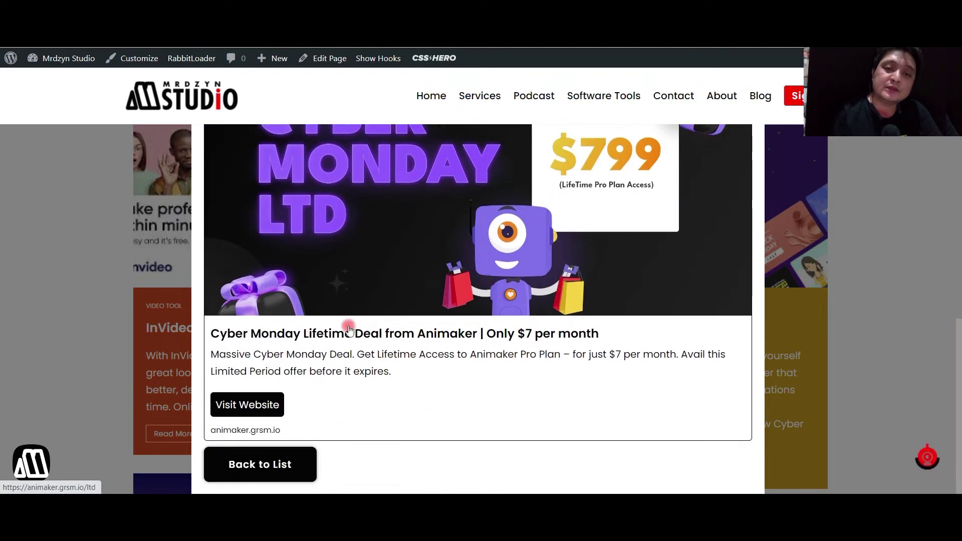
pyautogui.scroll(6, 431, 358)
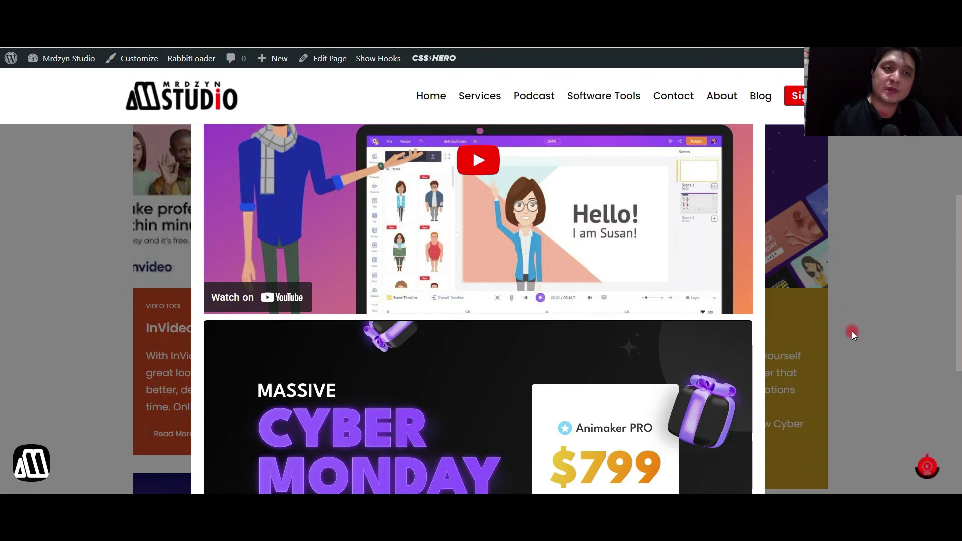
pyautogui.scroll(-2, 853, 332)
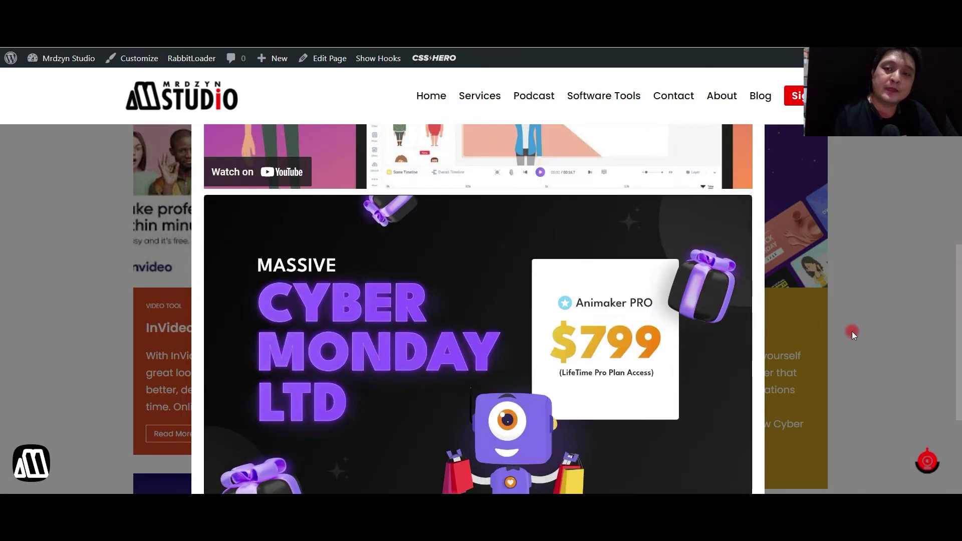
pyautogui.click(852, 332)
# Step: Visit the homepage and the Podcast page, and look through the episode list in the embedded podcast player
pyautogui.scroll(5, 852, 332)
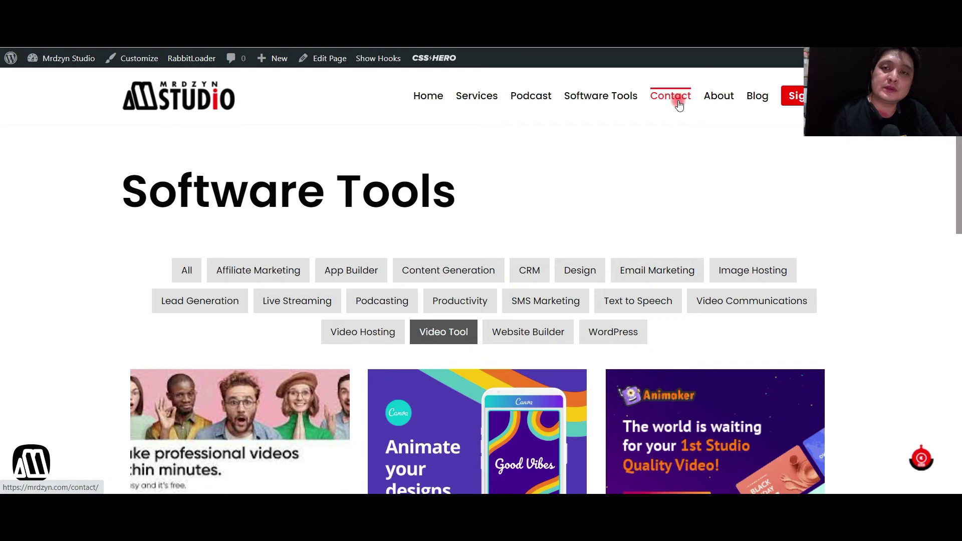
pyautogui.click(441, 103)
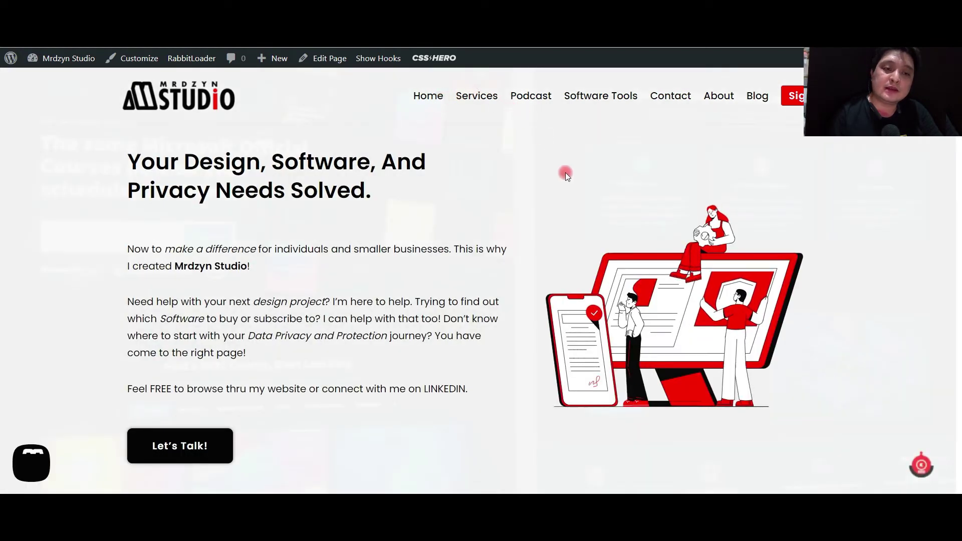
pyautogui.click(544, 107)
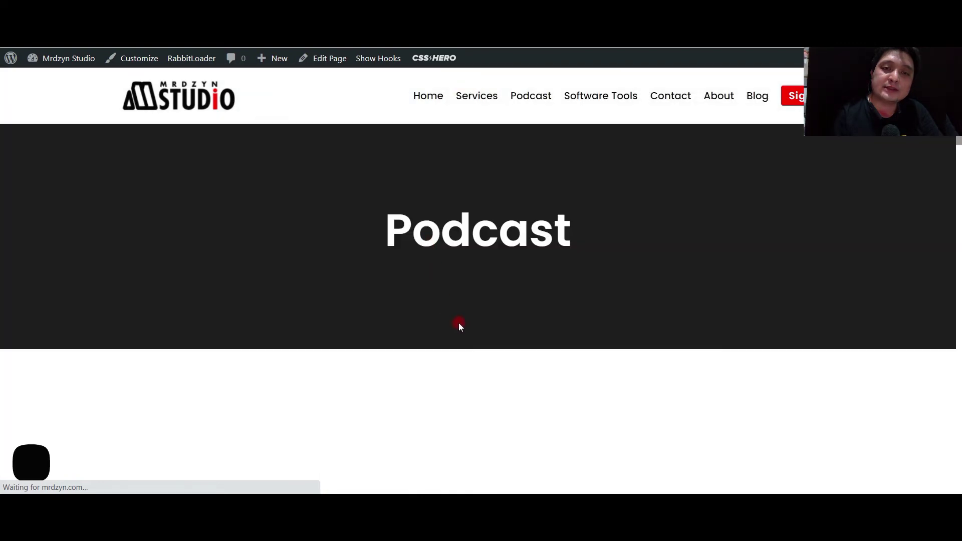
pyautogui.scroll(-2, 458, 324)
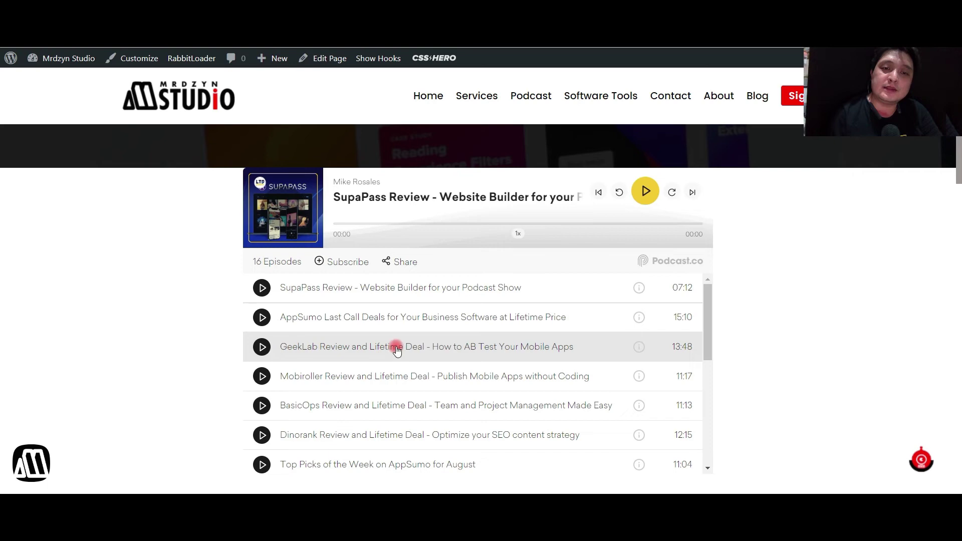
pyautogui.scroll(-3, 394, 345)
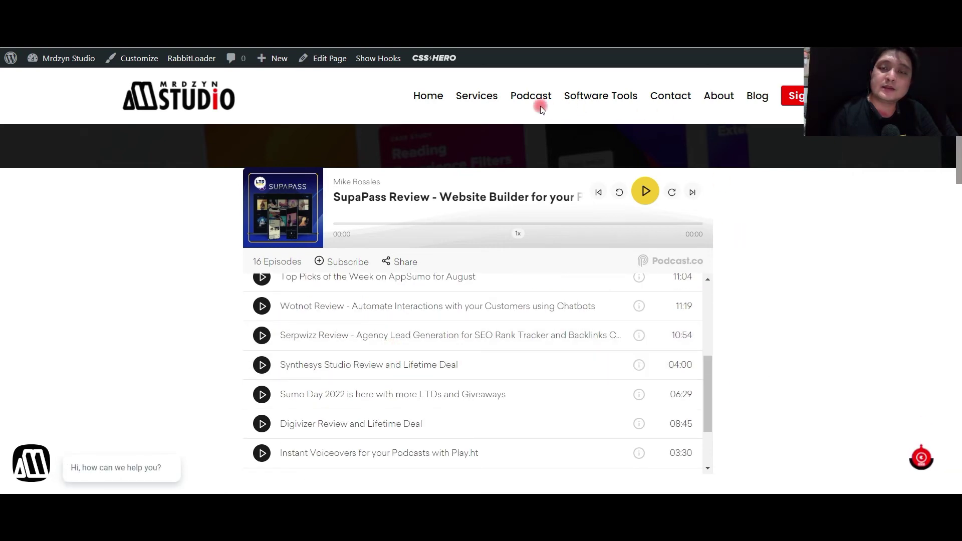
# Step: Open the Contact page and look over its contact details, embedded location map and contact form
pyautogui.click(689, 100)
pyautogui.click(647, 195)
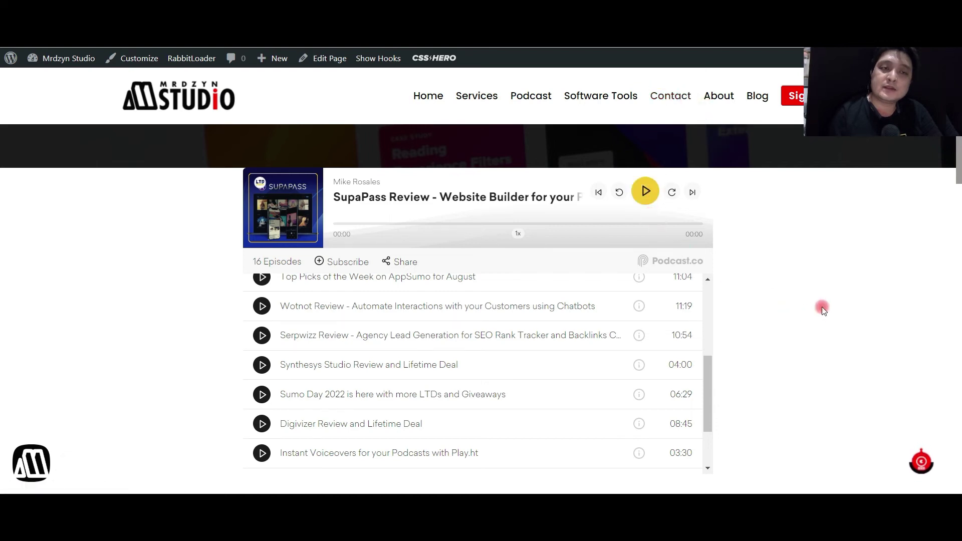
pyautogui.scroll(-3, 606, 358)
pyautogui.scroll(-4, 606, 357)
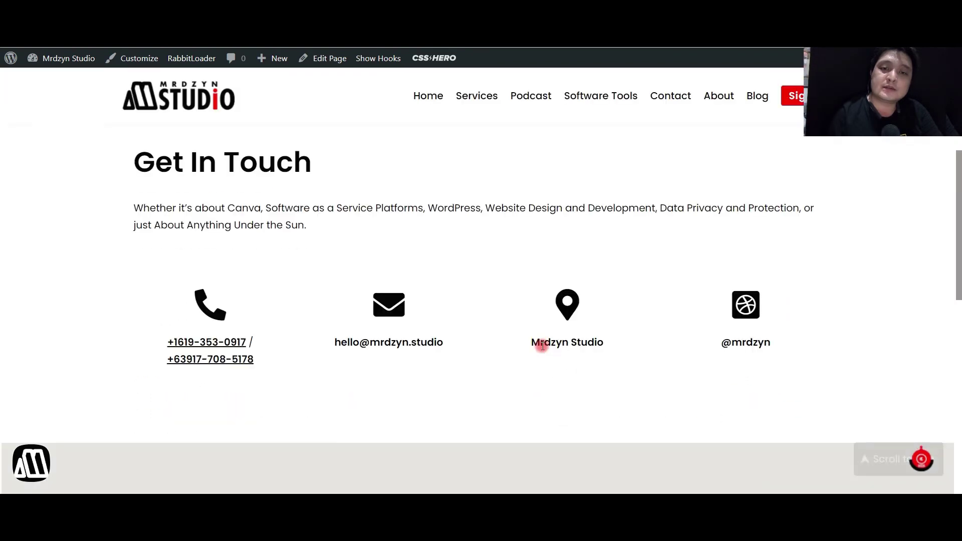
pyautogui.scroll(-4, 543, 346)
pyautogui.scroll(-2, 542, 346)
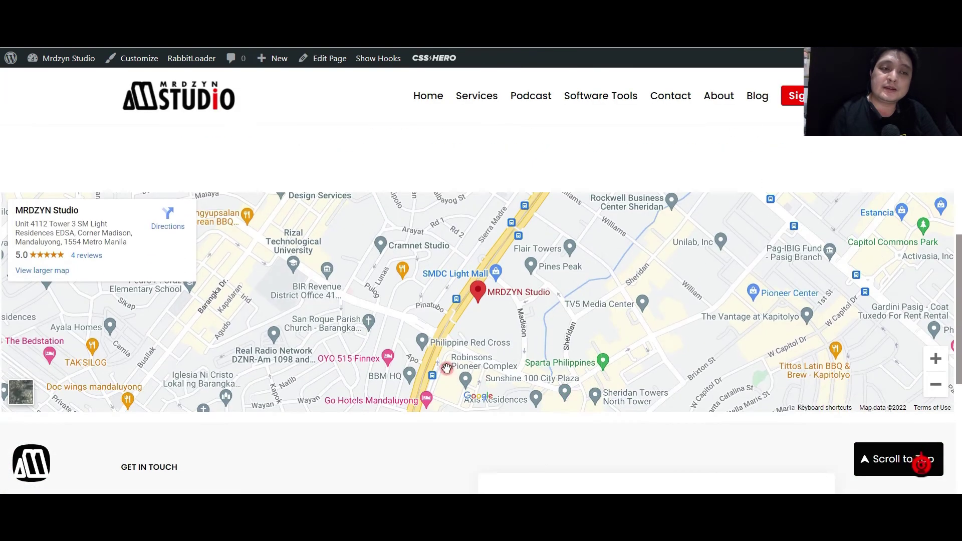
pyautogui.scroll(-5, 414, 390)
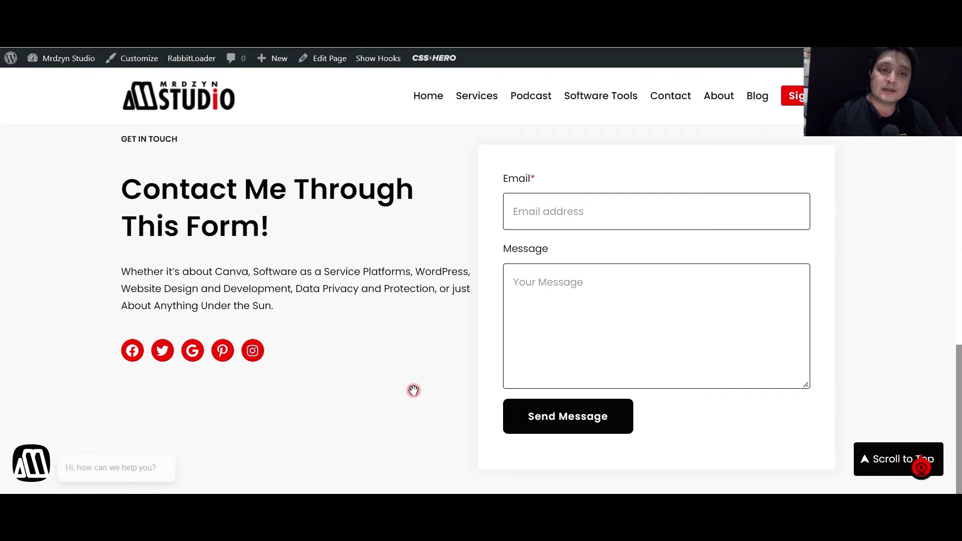
# Step: Go through the contact form's message and email fields without filling them in
pyautogui.click(564, 336)
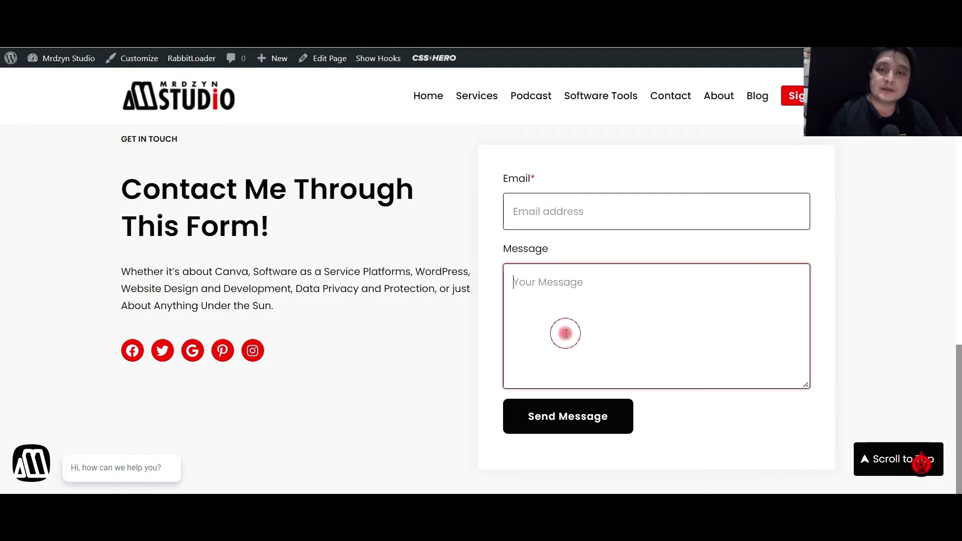
pyautogui.click(560, 216)
pyautogui.click(575, 326)
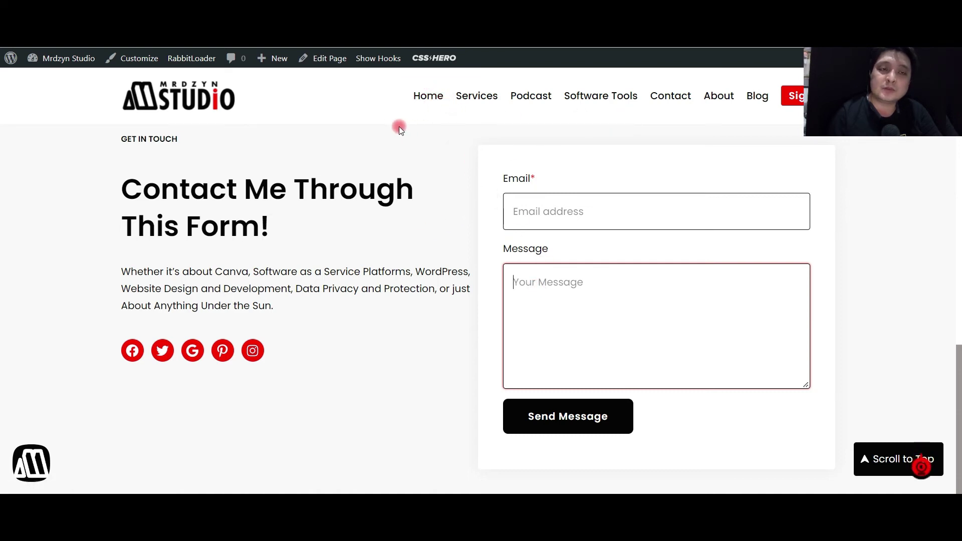
# Step: Return to the website's homepage and open the site's WordPress dashboard from there
pyautogui.click(430, 98)
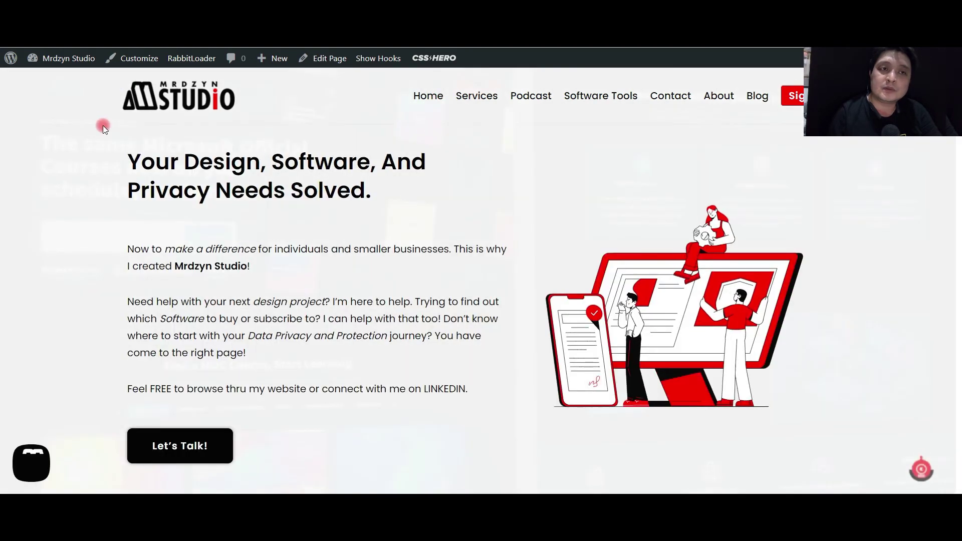
pyautogui.moveTo(70, 58)
pyautogui.click(75, 86)
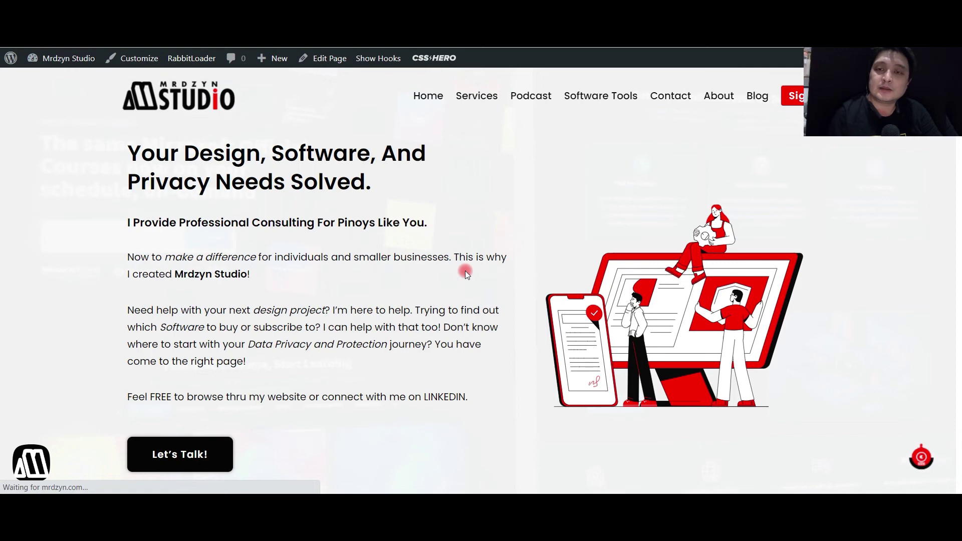